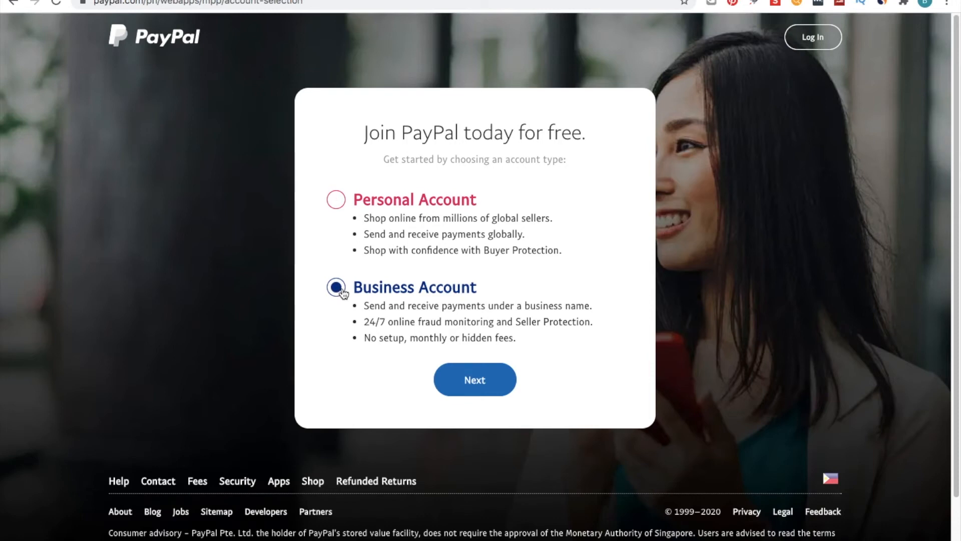
- Continue with a Business Account, choosing to receive payments for goods/services and to accept payments as a dropshipper
click(474, 379)
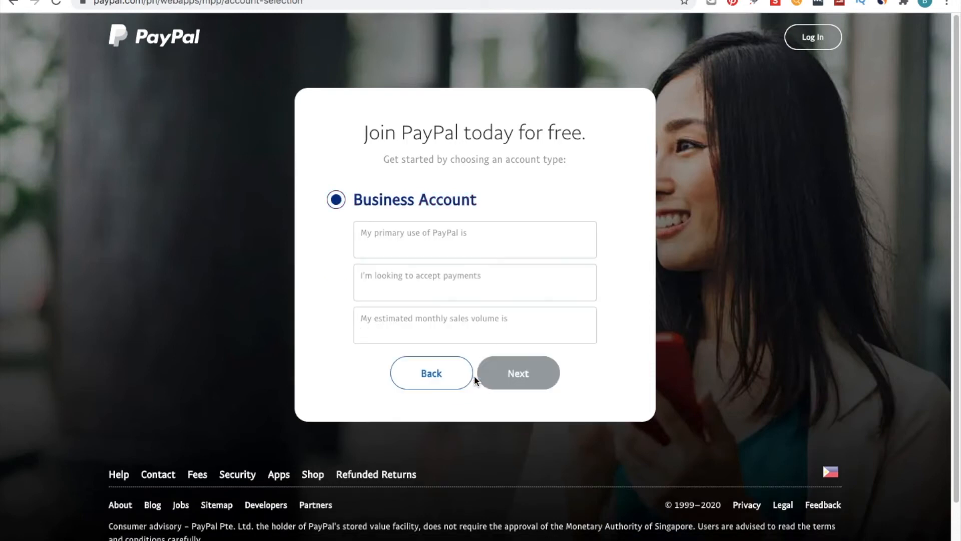
click(471, 241)
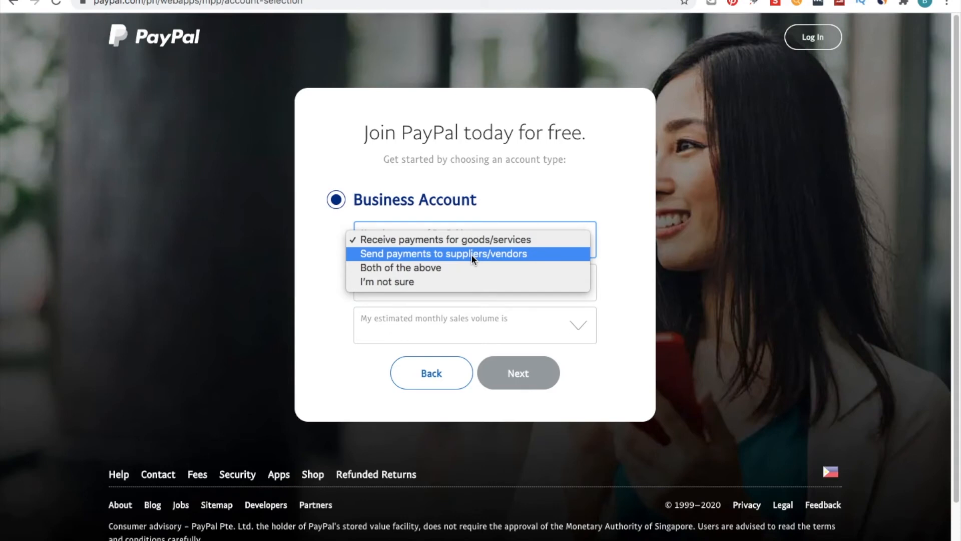
click(473, 241)
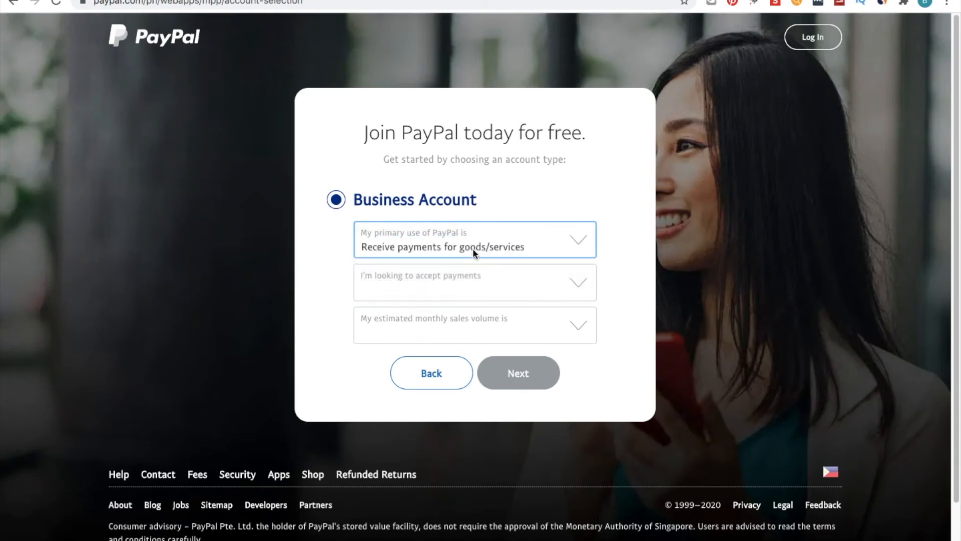
click(474, 280)
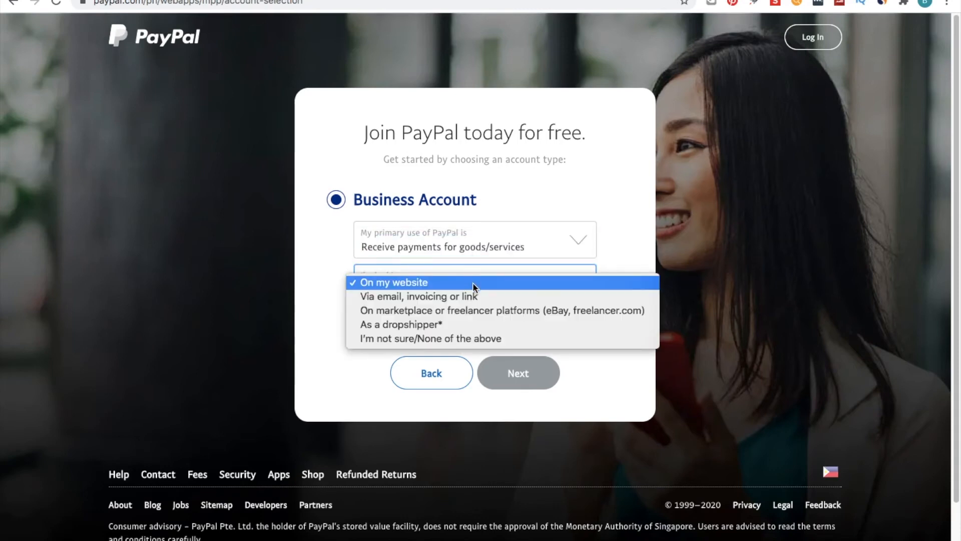
click(473, 325)
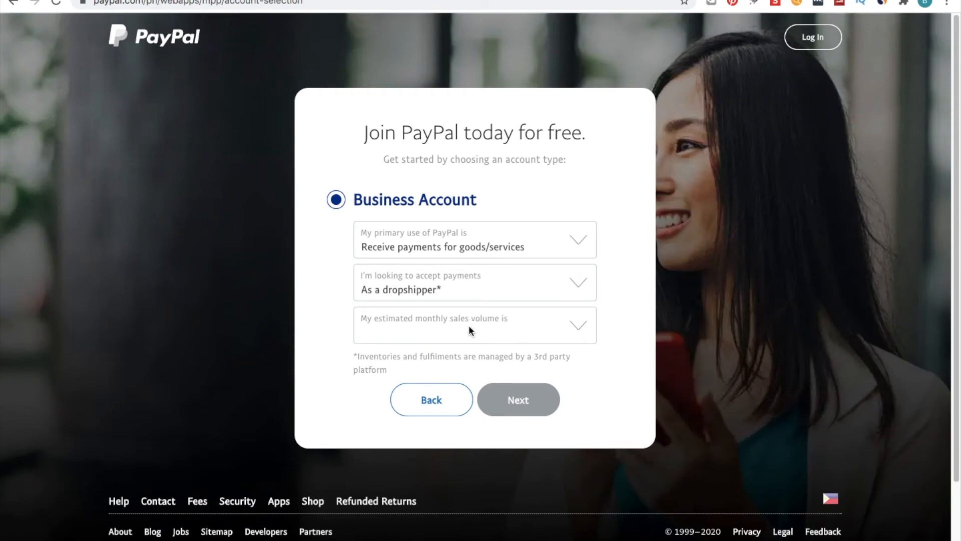
- Set the estimated monthly sales volume to I'm not sure/None of the above and proceed
click(468, 326)
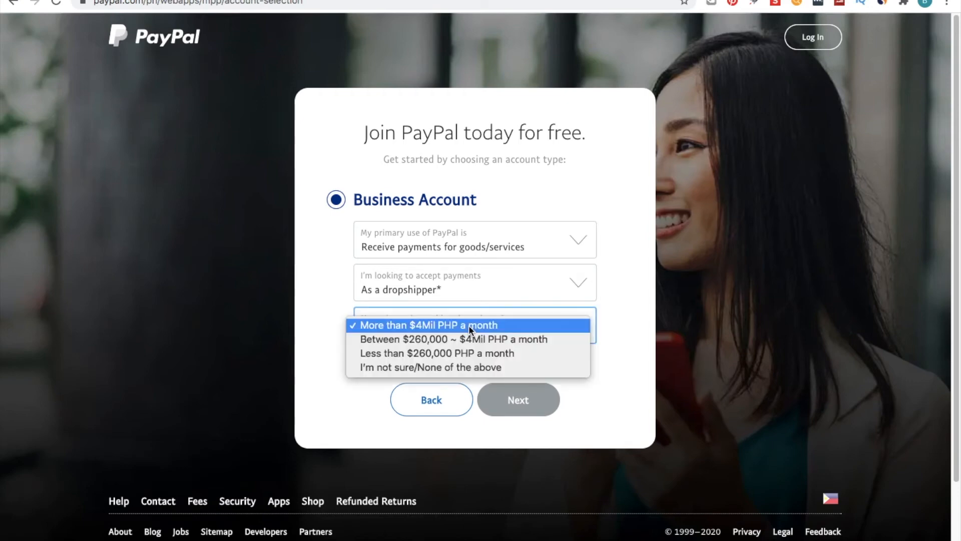
click(467, 365)
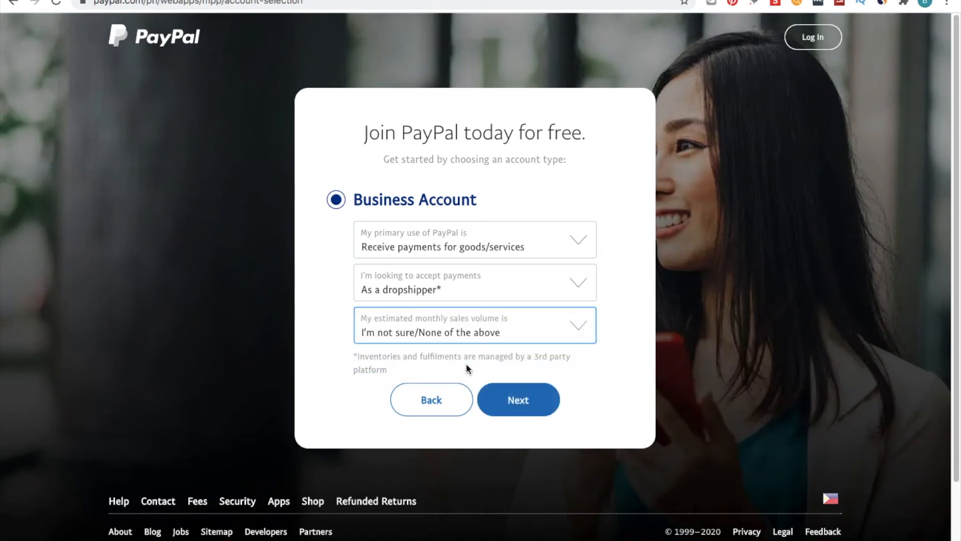
click(503, 397)
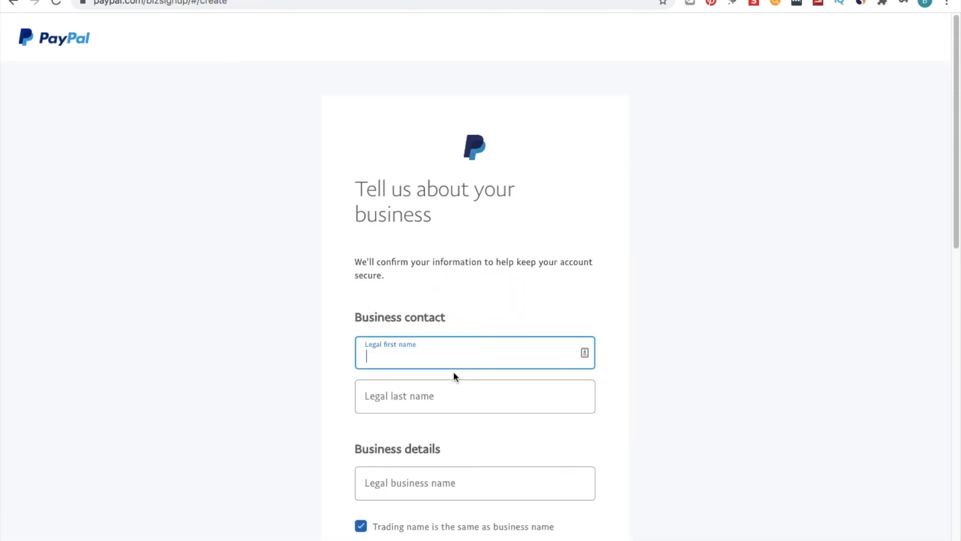
- Set the business type to Individual/Sole Proprietorship
scroll(454, 376, down, 3)
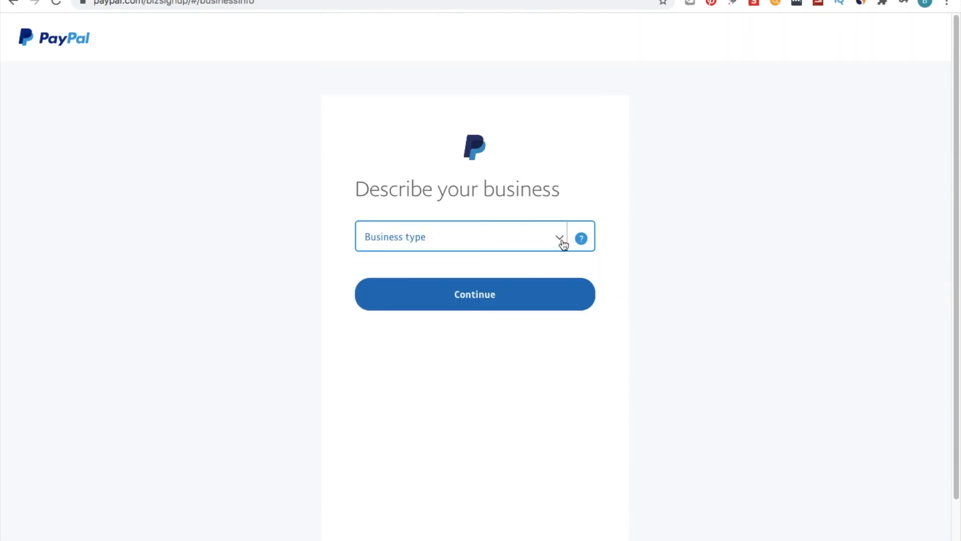
click(563, 244)
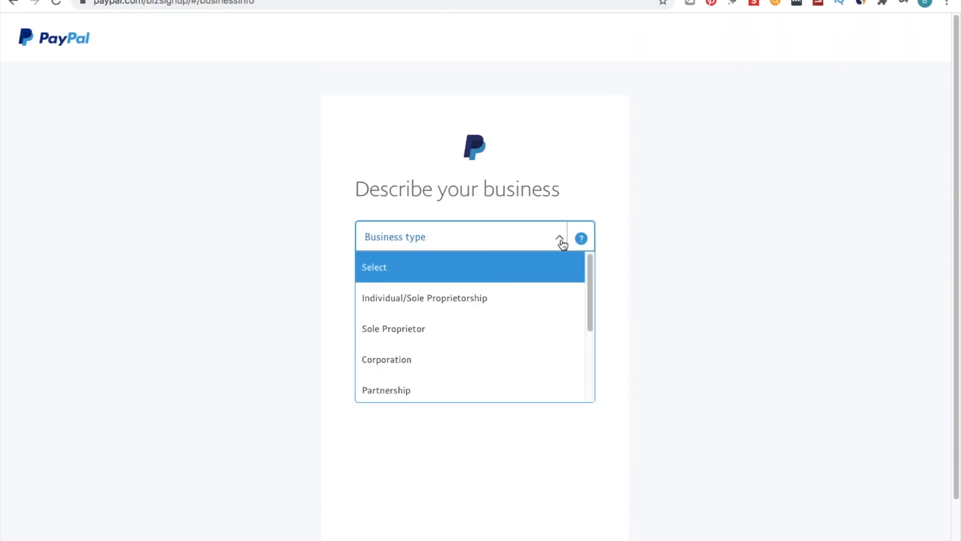
click(518, 306)
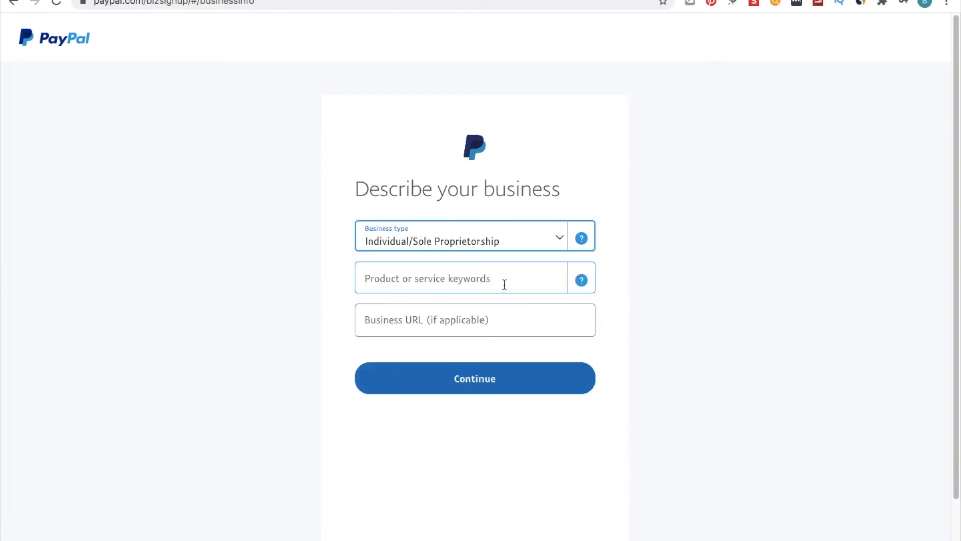
- Search the product keywords for Food, pick Miscellaneous Food Stores-Convenience Stores, and continue without a business URL
click(504, 286)
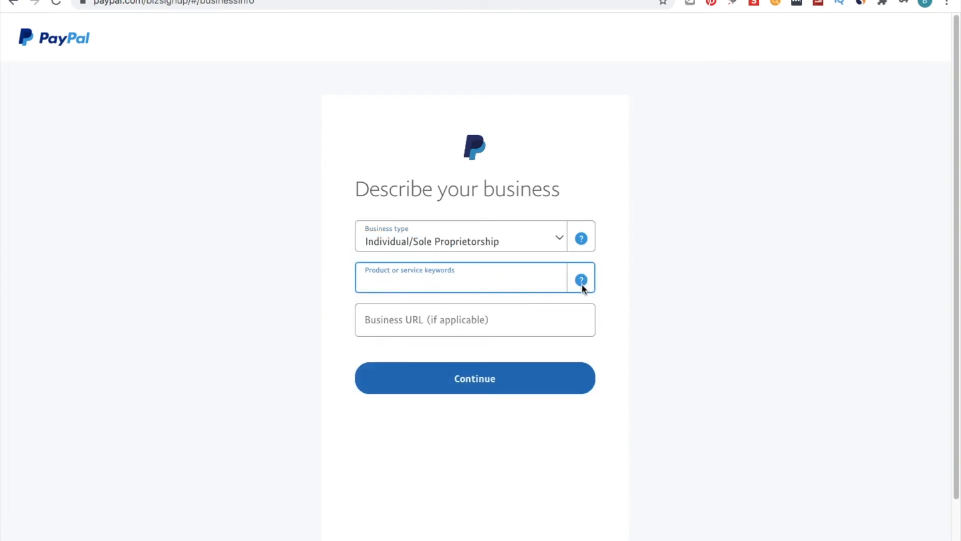
click(582, 284)
click(518, 283)
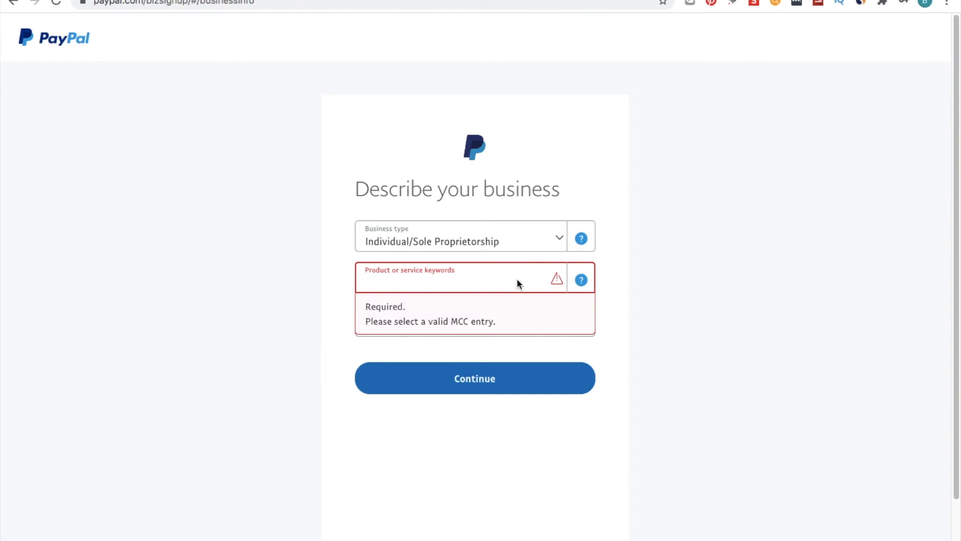
text(Food)
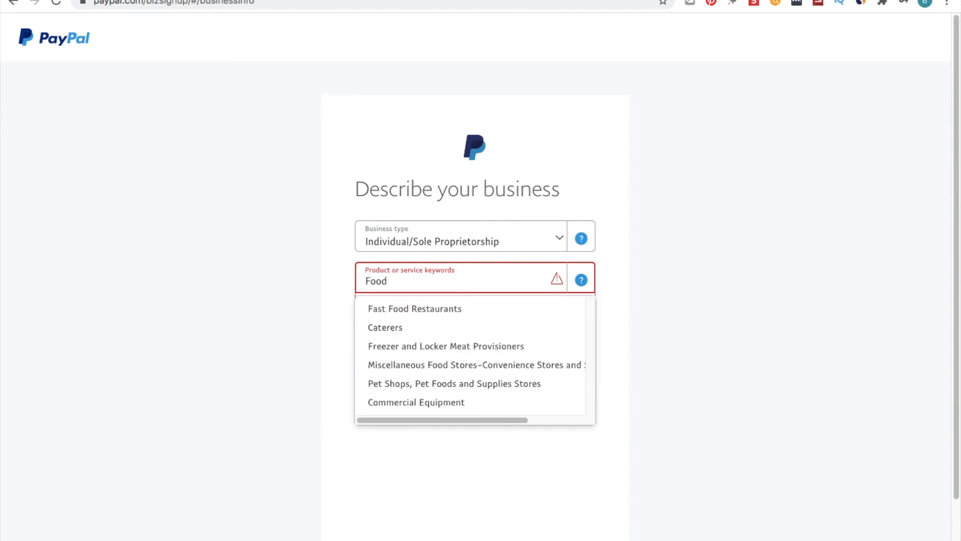
key(BackSpace)
key(BackSpace)
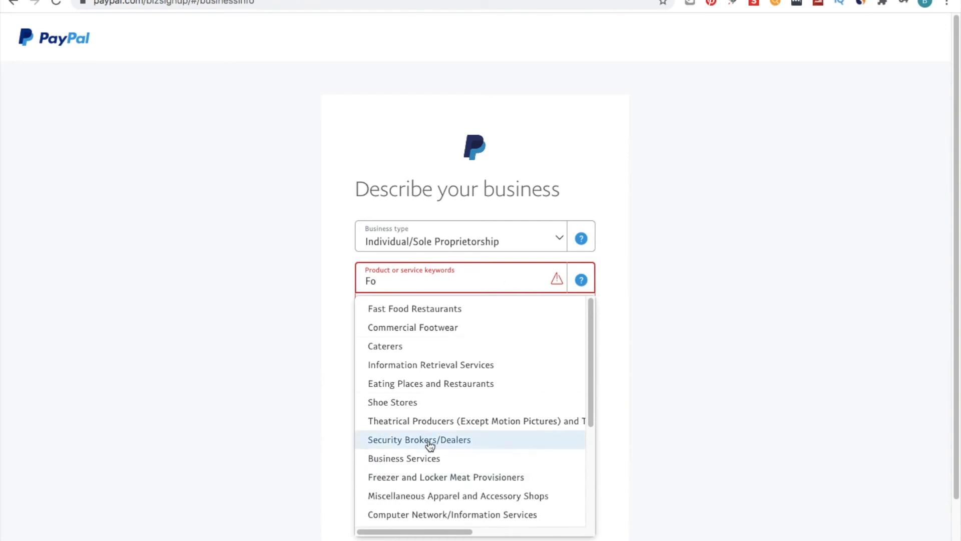
scroll(429, 446, down, 4)
scroll(429, 445, up, 4)
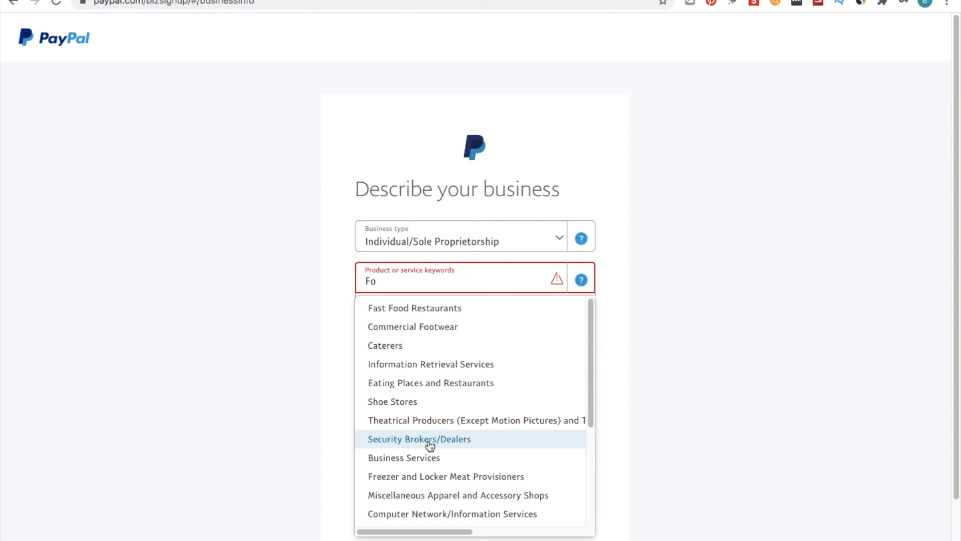
text(od)
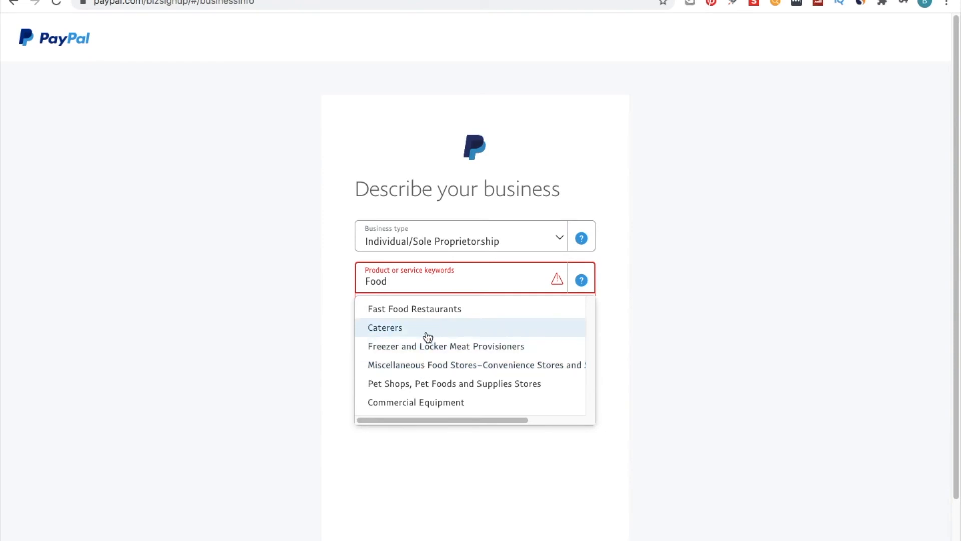
click(431, 366)
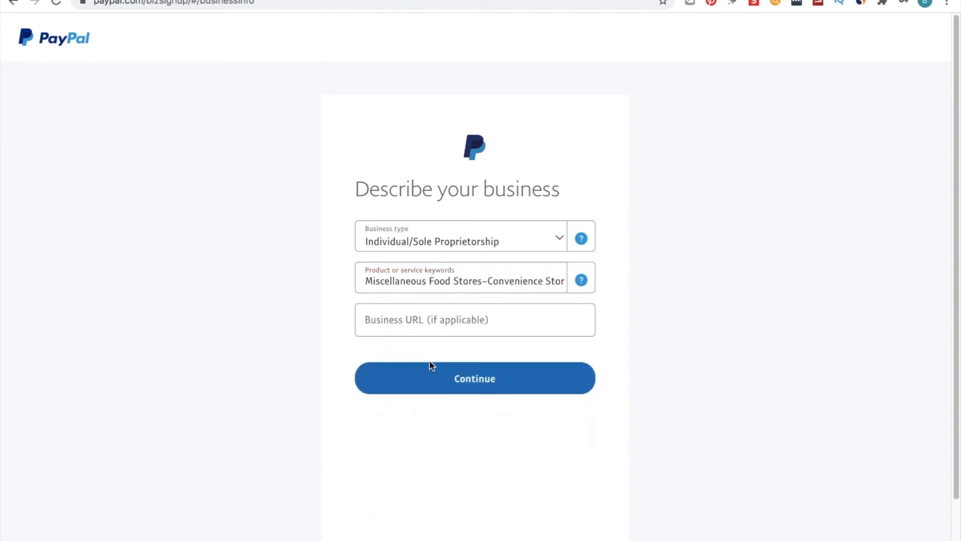
click(440, 326)
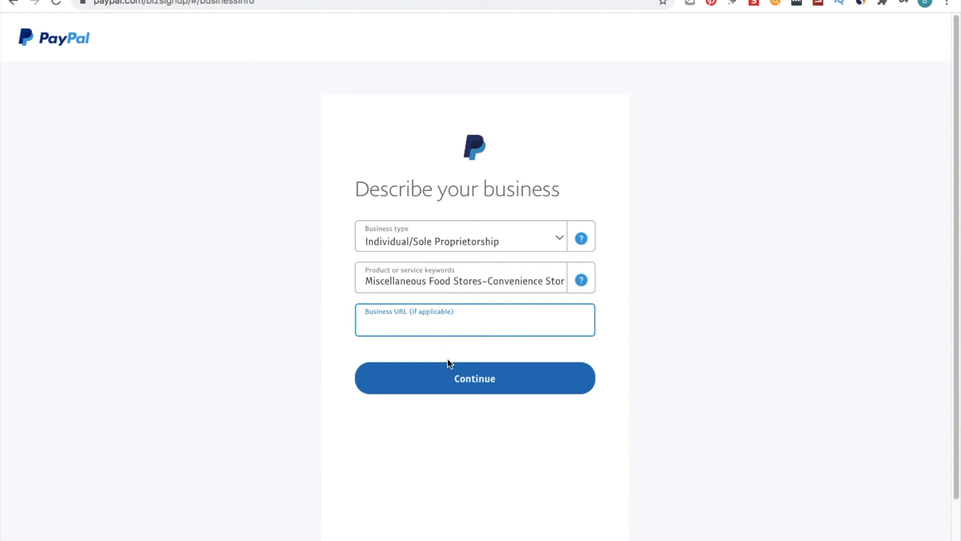
click(452, 375)
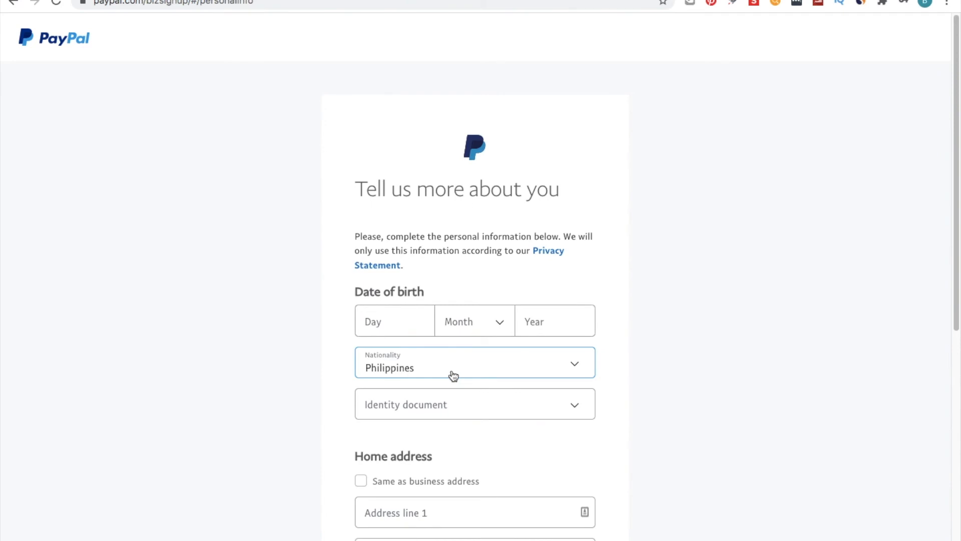
- Fill in the date of birth and personal details on the Tell us more about you form
scroll(453, 375, down, 6)
scroll(454, 375, up, 3)
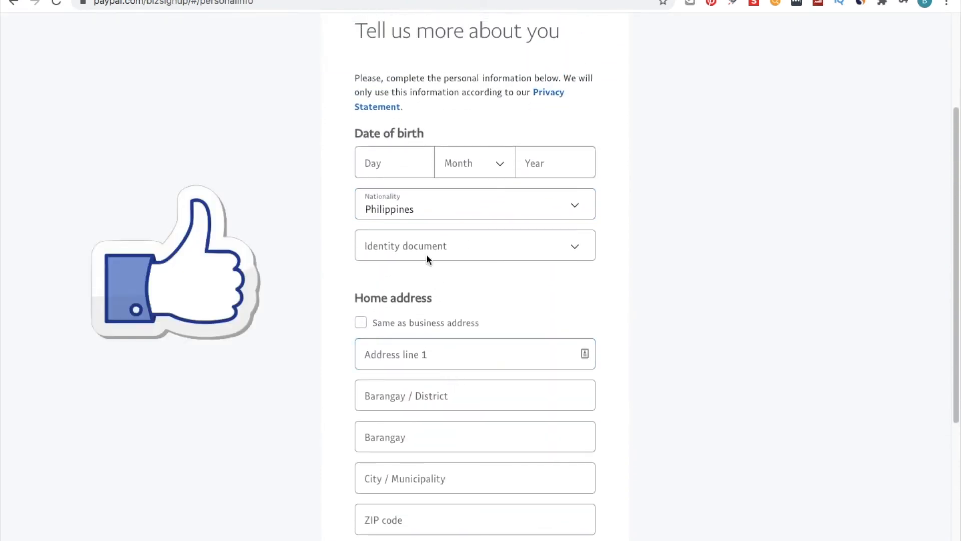
click(418, 165)
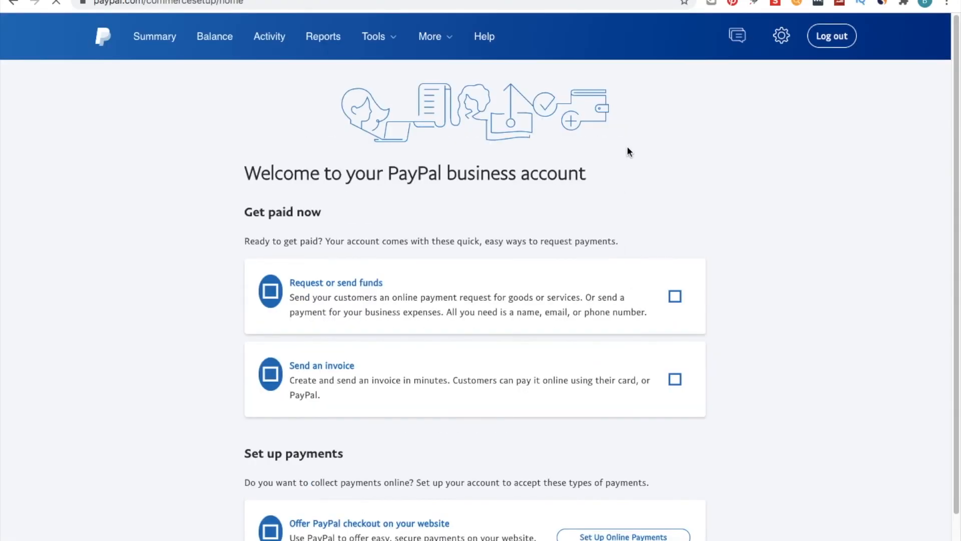
scroll(627, 146, down, 1)
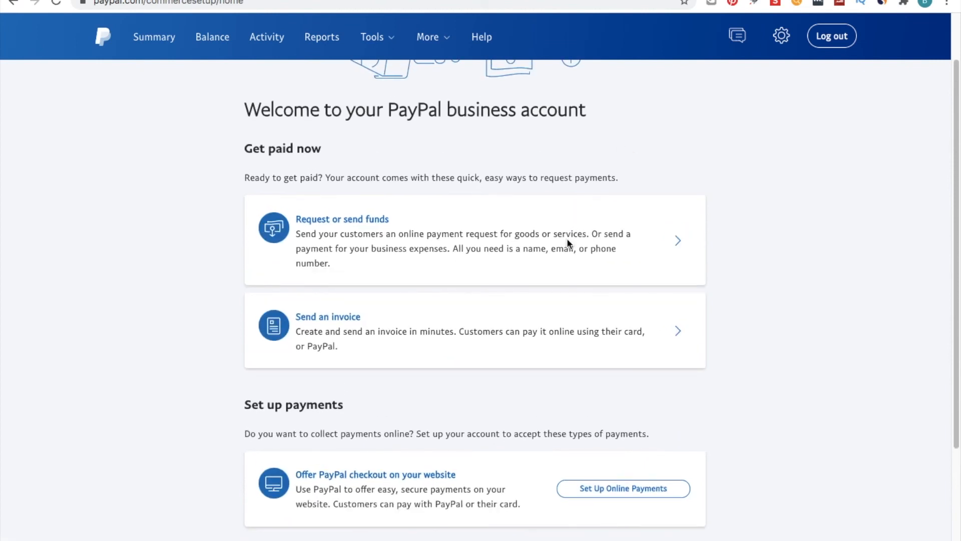
- Start setting up online payments from the business account welcome page
scroll(566, 250, down, 3)
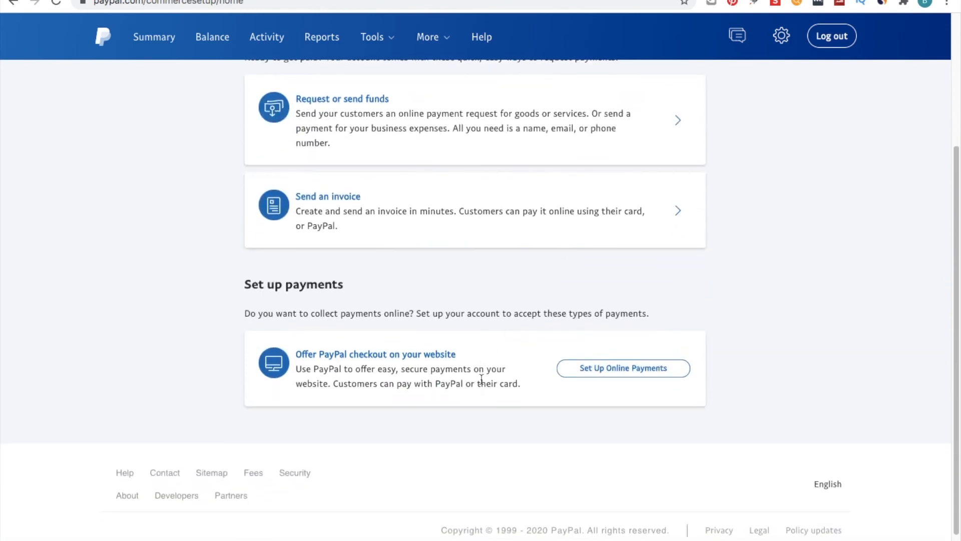
scroll(483, 394, up, 4)
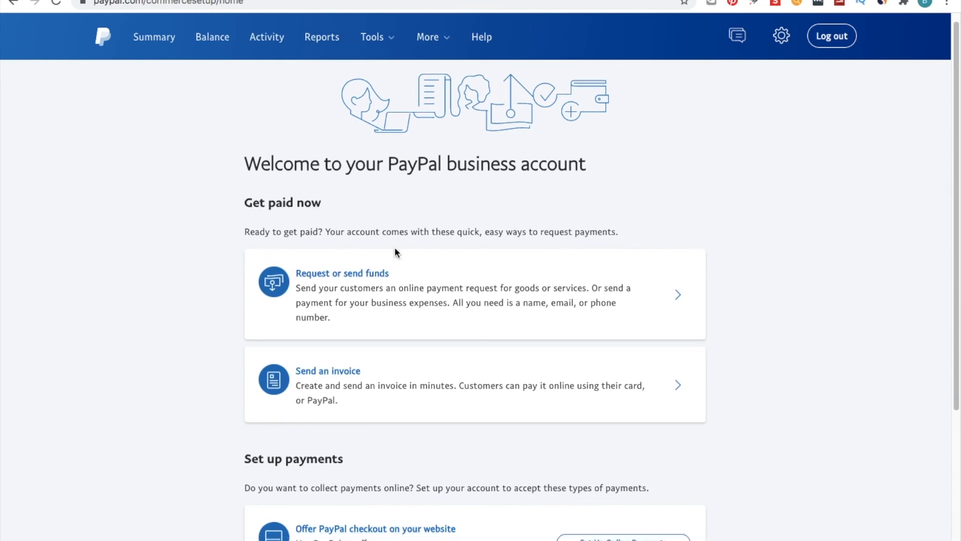
scroll(395, 250, down, 4)
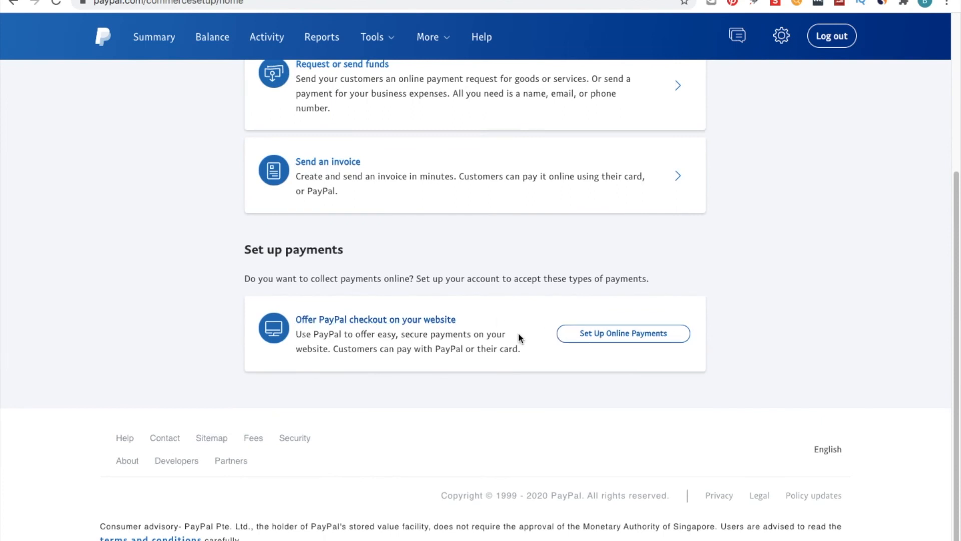
click(579, 338)
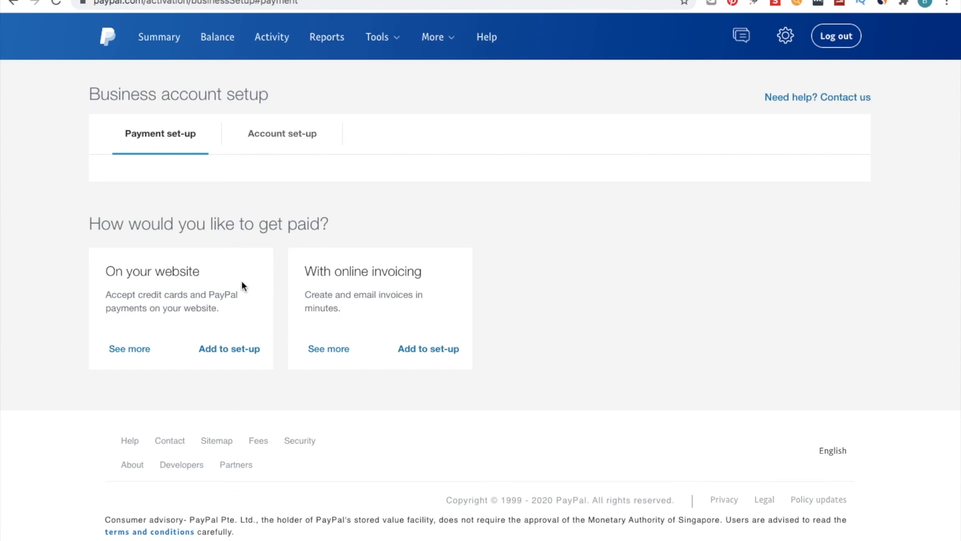
- Expand the details for getting paid on your website and add it to the payment set-up
click(140, 350)
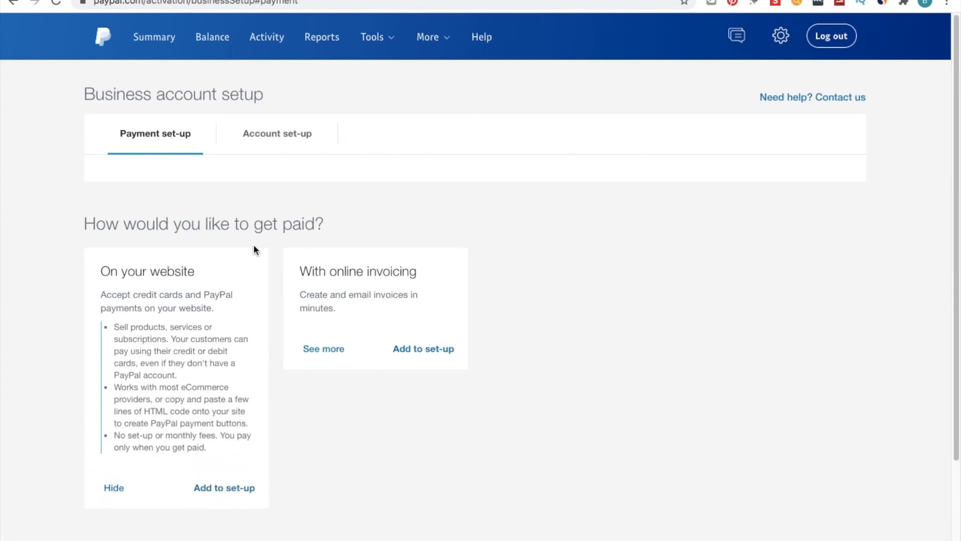
scroll(253, 249, down, 3)
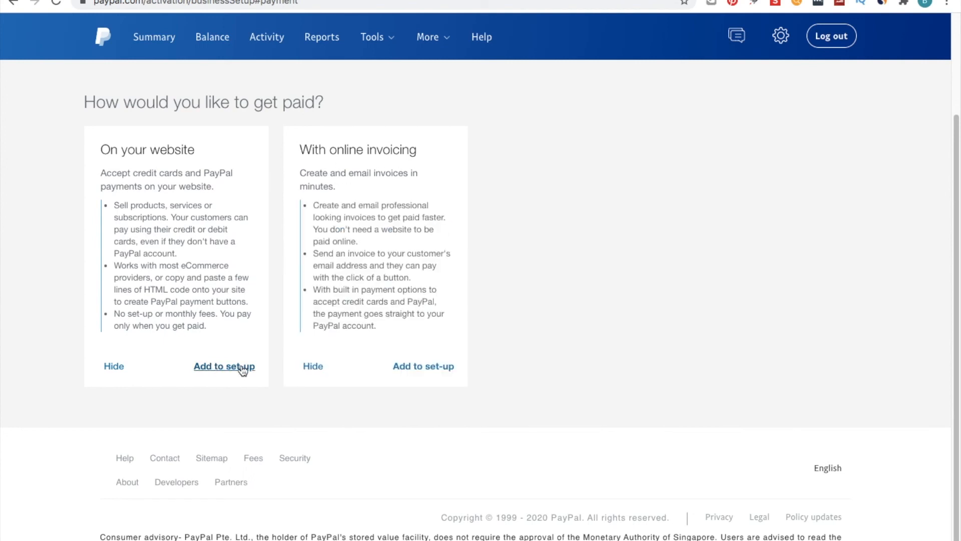
click(236, 366)
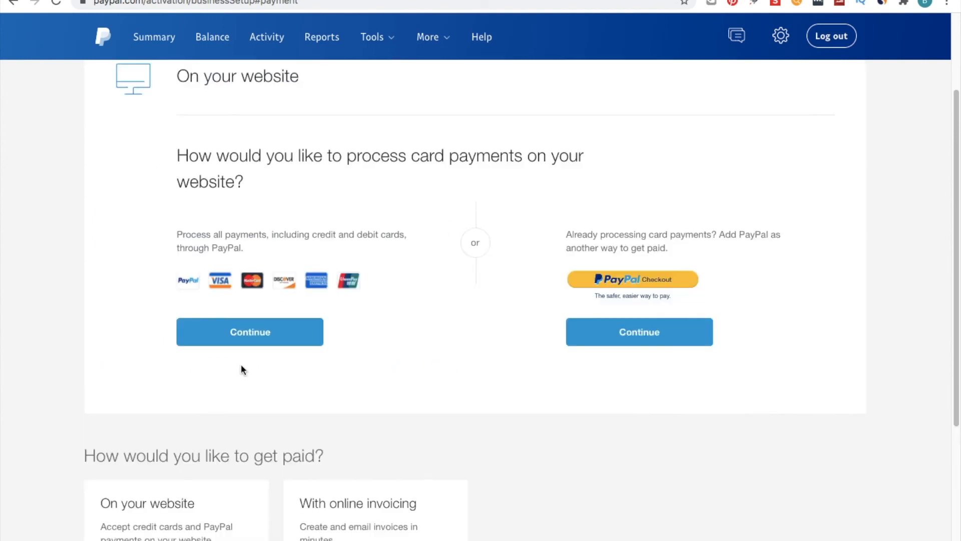
- Choose to process all payments through PayPal, then expand Option A for an integrated eCommerce solution
scroll(313, 219, up, 3)
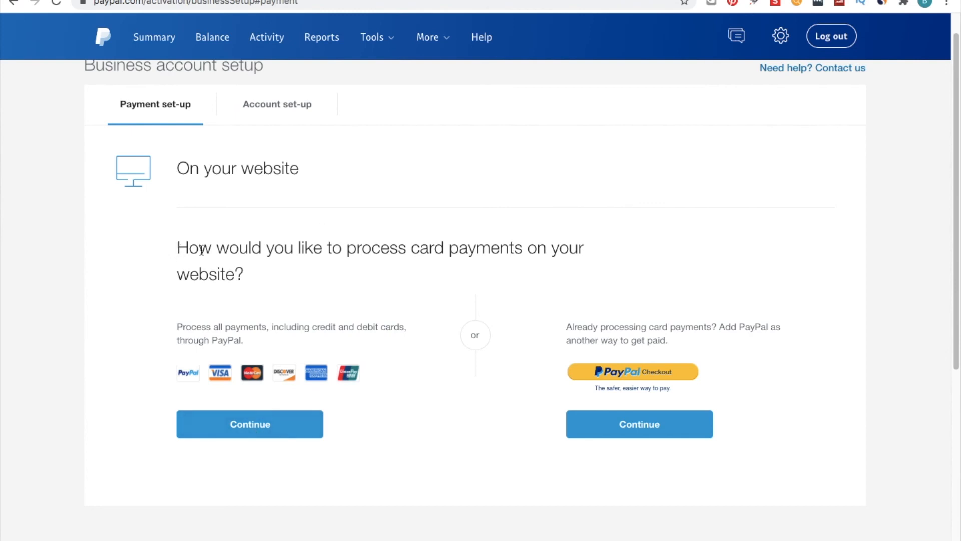
click(232, 433)
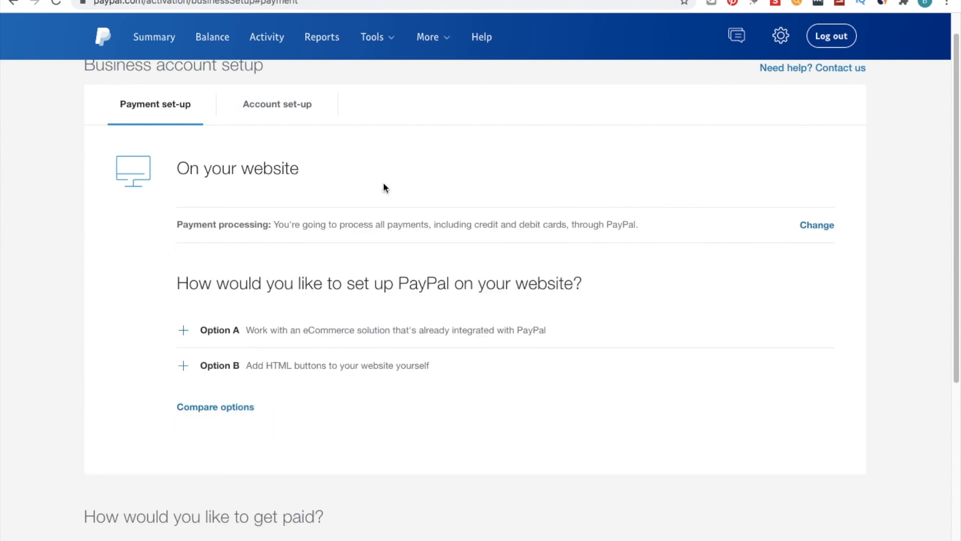
scroll(397, 172, down, 1)
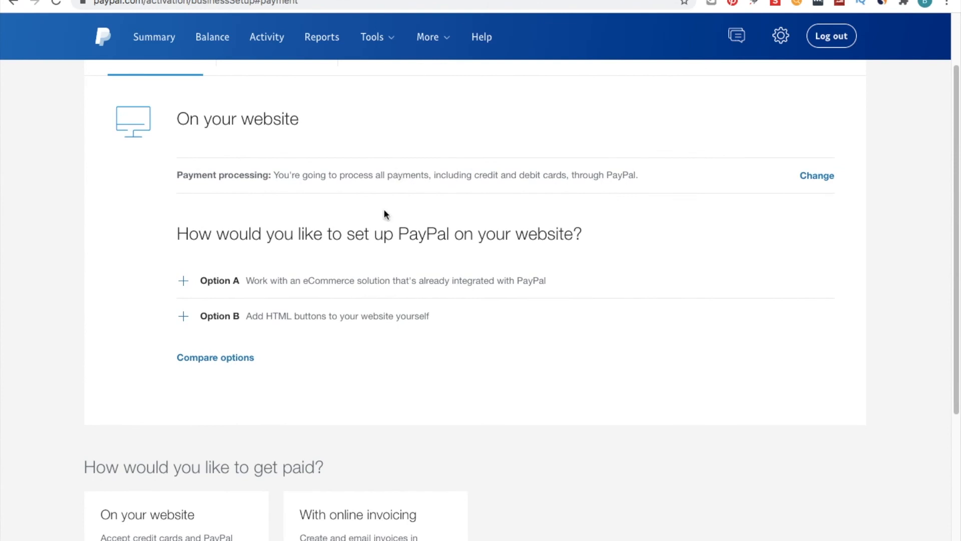
click(184, 282)
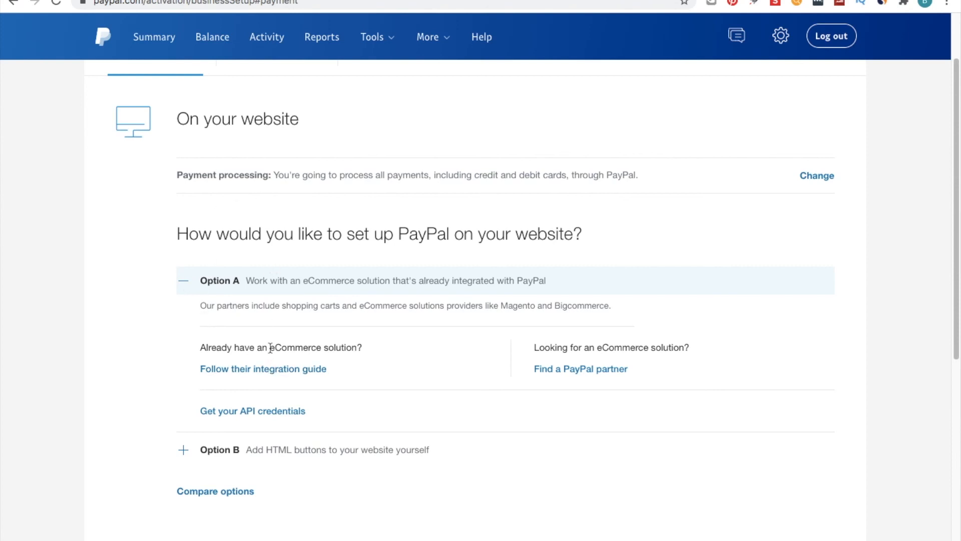
scroll(270, 347, down, 3)
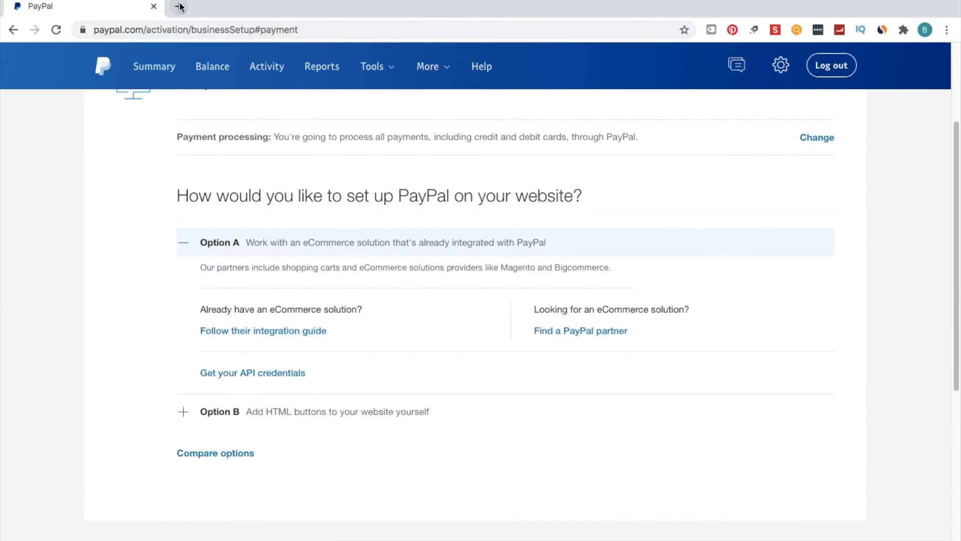